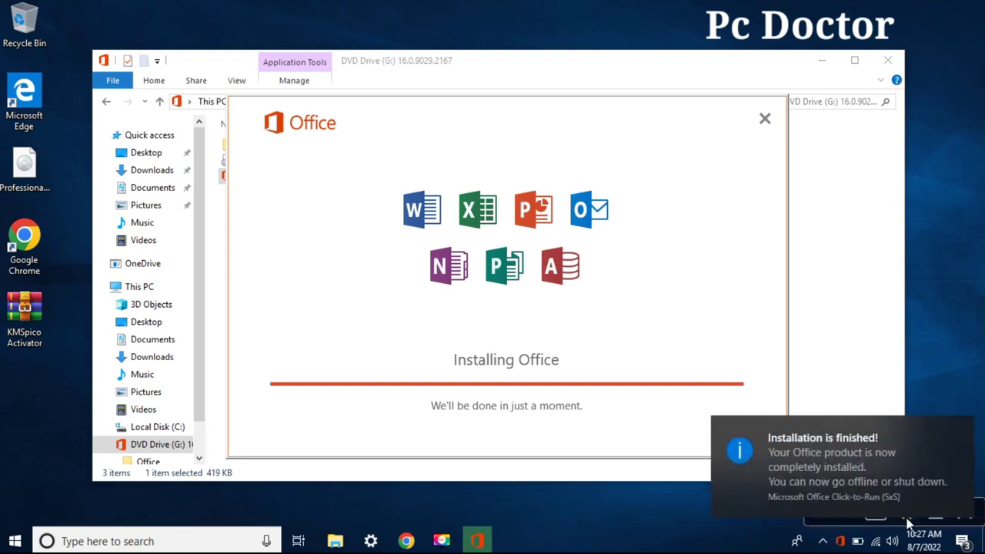
# Dismiss the installation notification, then close the finished Office installer and the DVD drive window
pyautogui.click(965, 429)
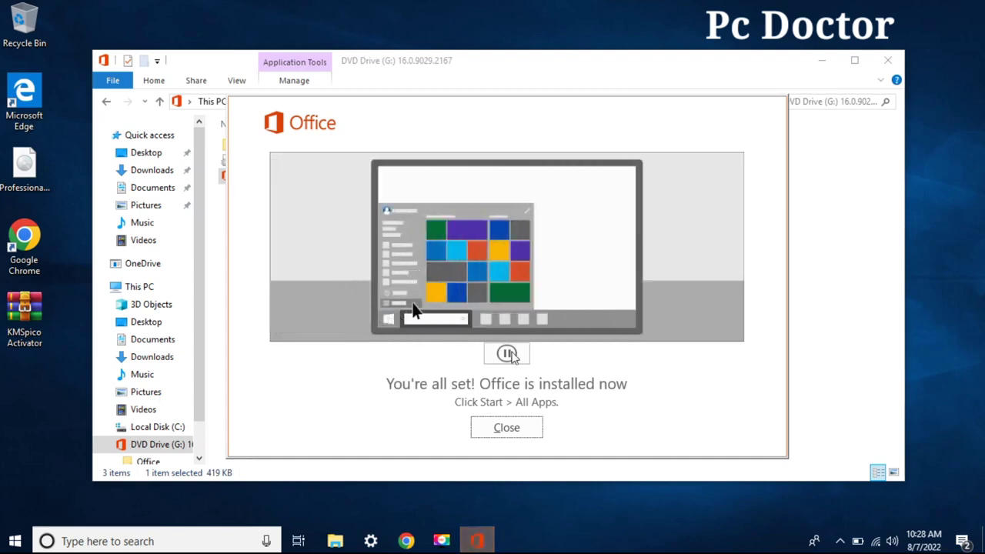
pyautogui.click(526, 430)
pyautogui.click(901, 58)
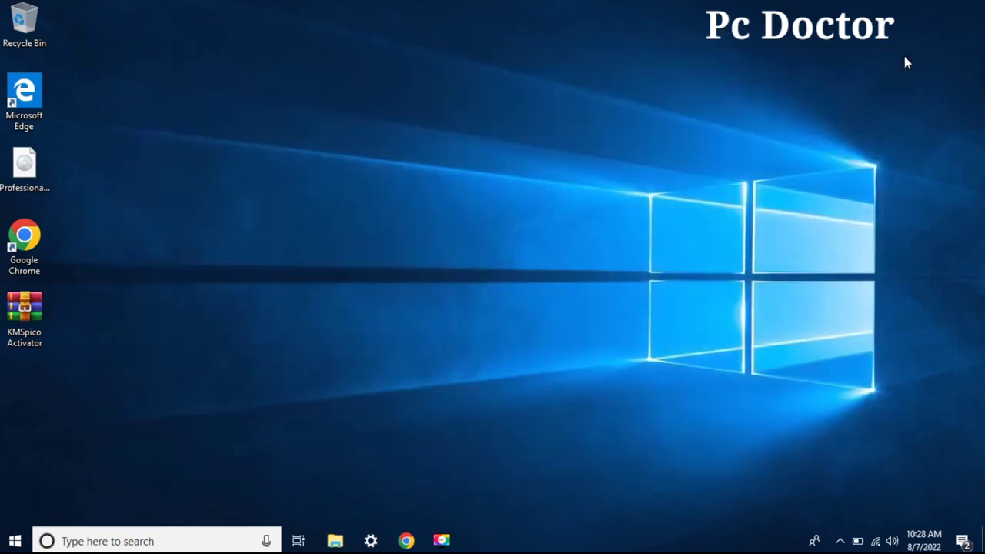
# Start Excel 2016 with a blank workbook, skipping the product key and sign-in prompts and accepting the license agreement
pyautogui.click(15, 541)
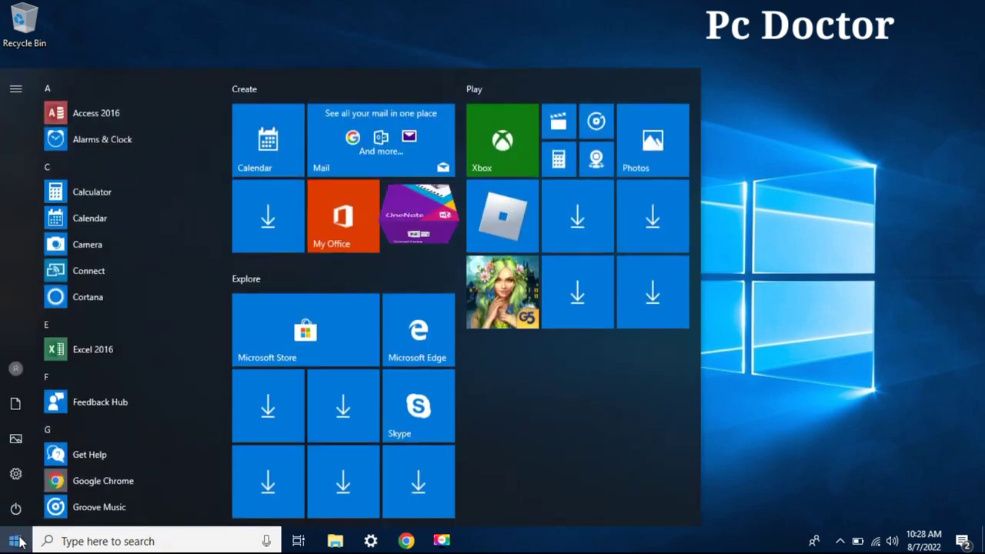
pyautogui.click(107, 351)
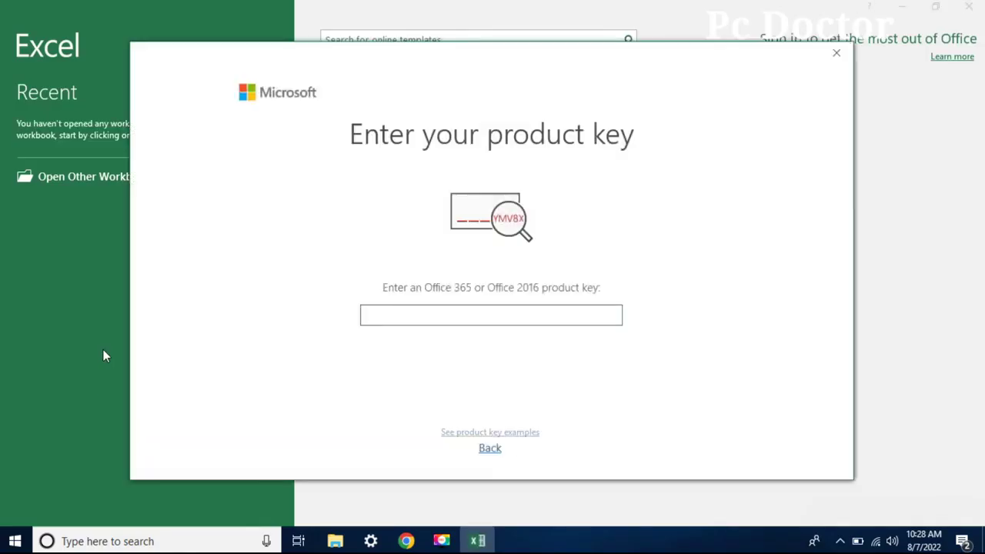
pyautogui.click(491, 448)
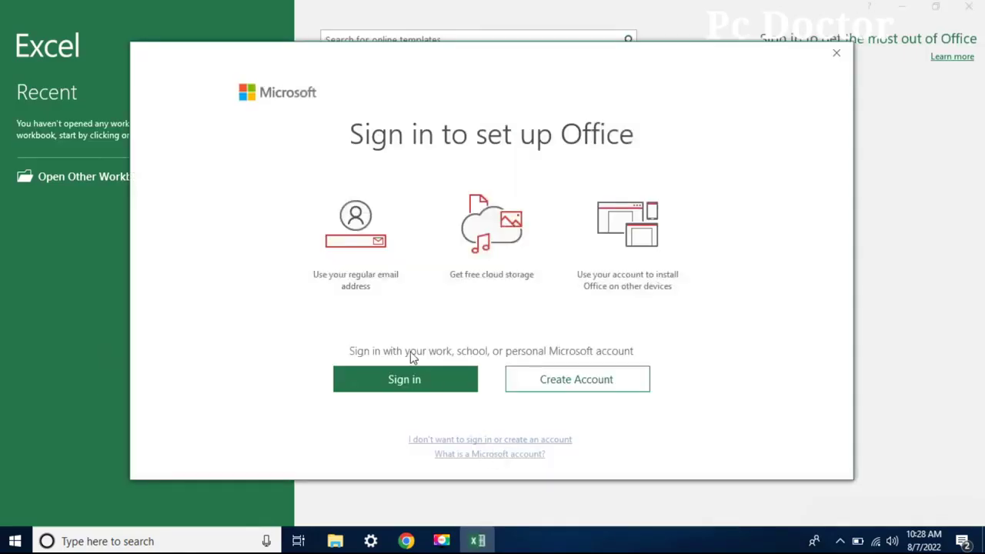
pyautogui.click(837, 53)
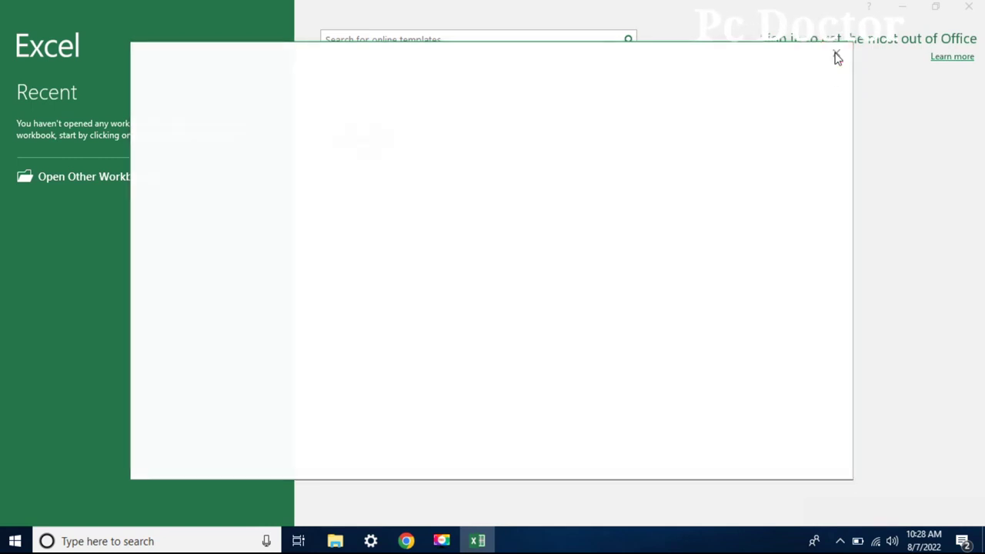
pyautogui.click(466, 196)
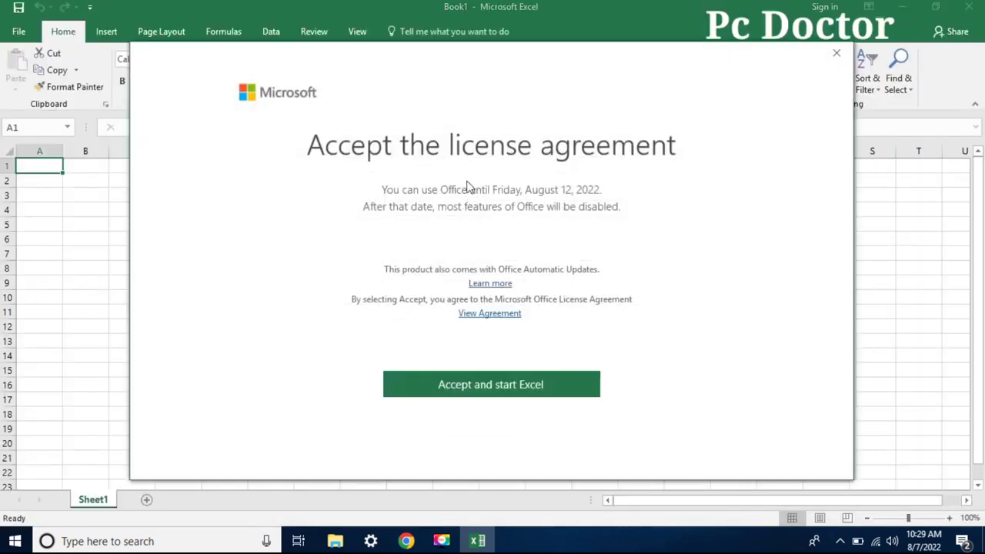
pyautogui.click(517, 399)
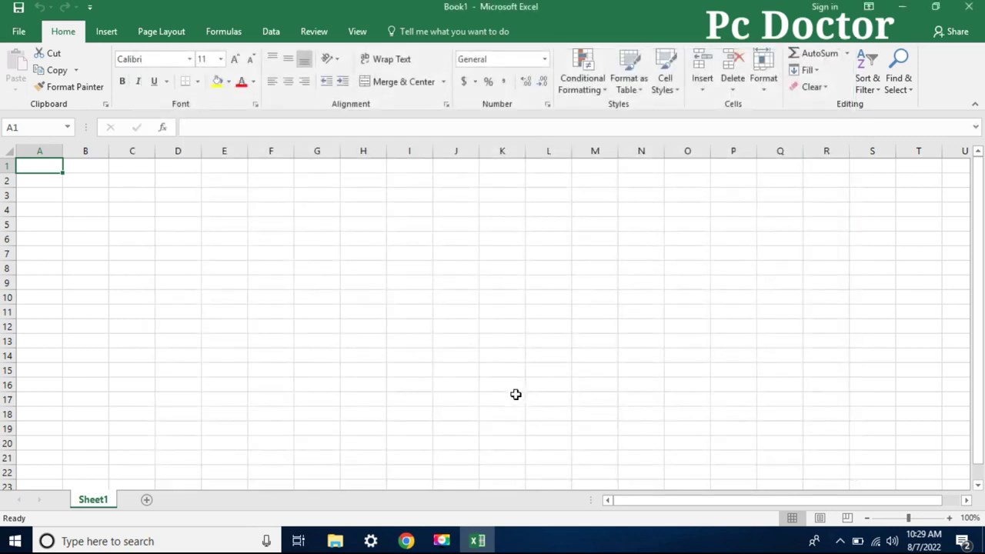
# Check the Office activation status on Excel's Account page, and close Excel
pyautogui.click(18, 32)
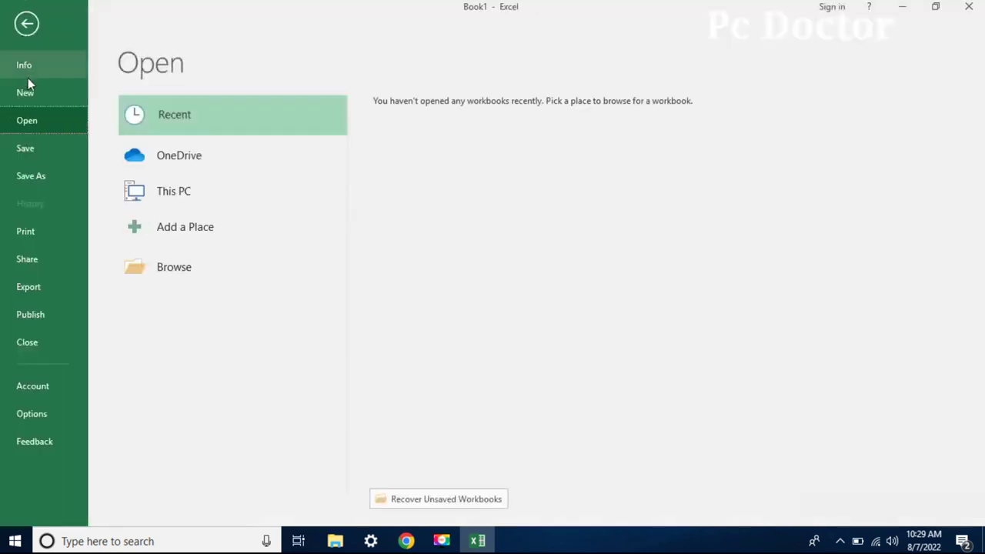
pyautogui.click(34, 388)
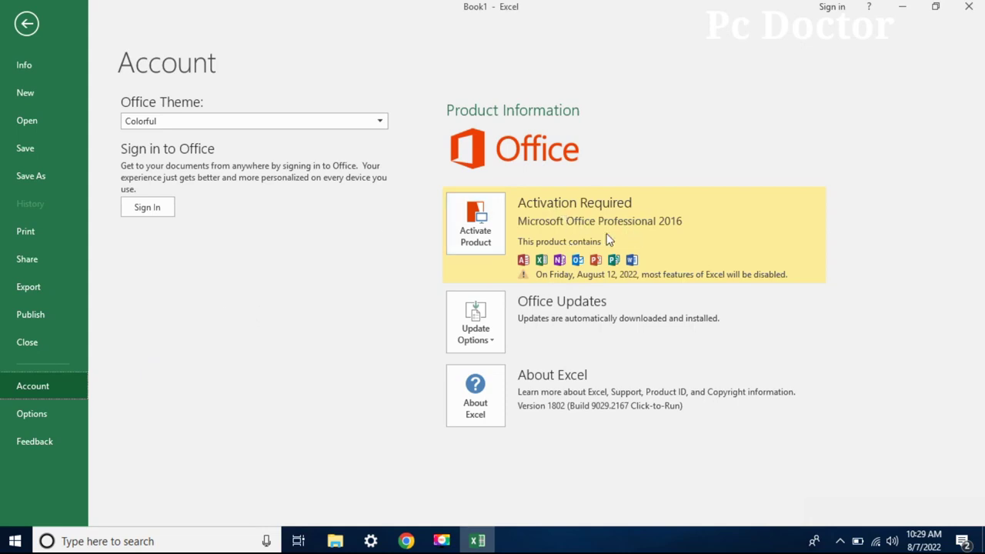
pyautogui.click(969, 6)
# Check the Windows activation status in the properties of This PC, and close the open windows
pyautogui.click(335, 541)
pyautogui.rightClick(147, 288)
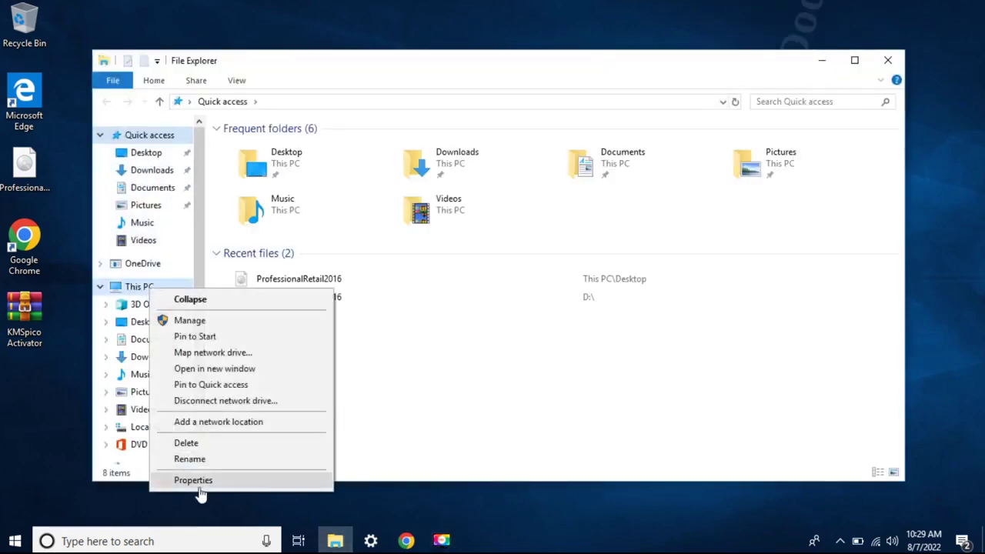
pyautogui.click(197, 482)
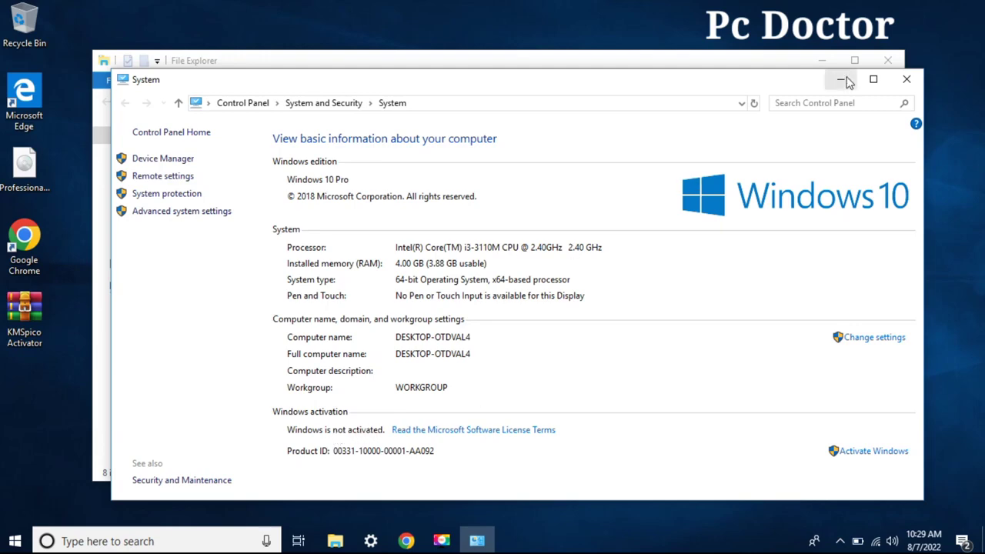
pyautogui.click(907, 79)
pyautogui.click(888, 60)
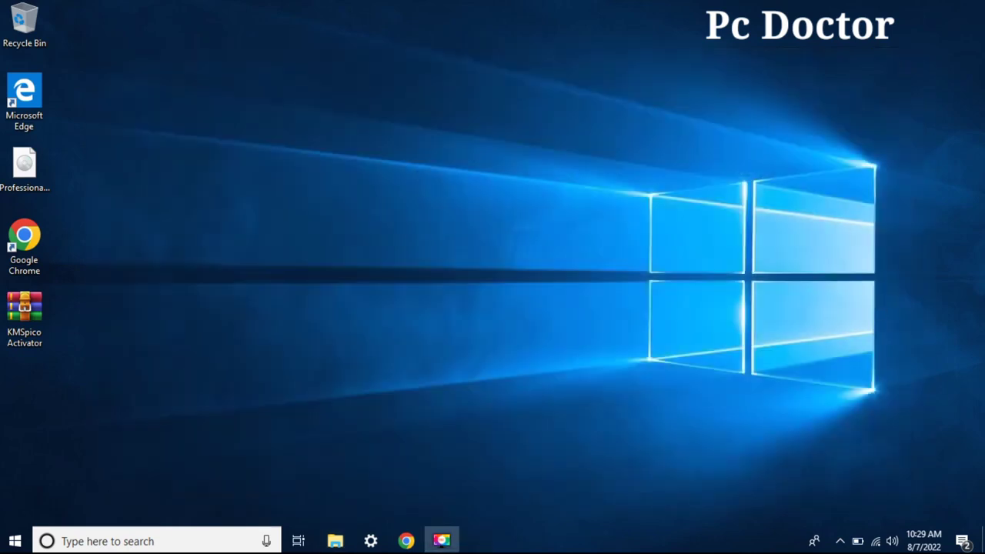
# Turn off the Dynamic Lock and firewall notifications in the Windows Defender Security Center notification settings
pyautogui.click(841, 542)
pyautogui.rightClick(826, 483)
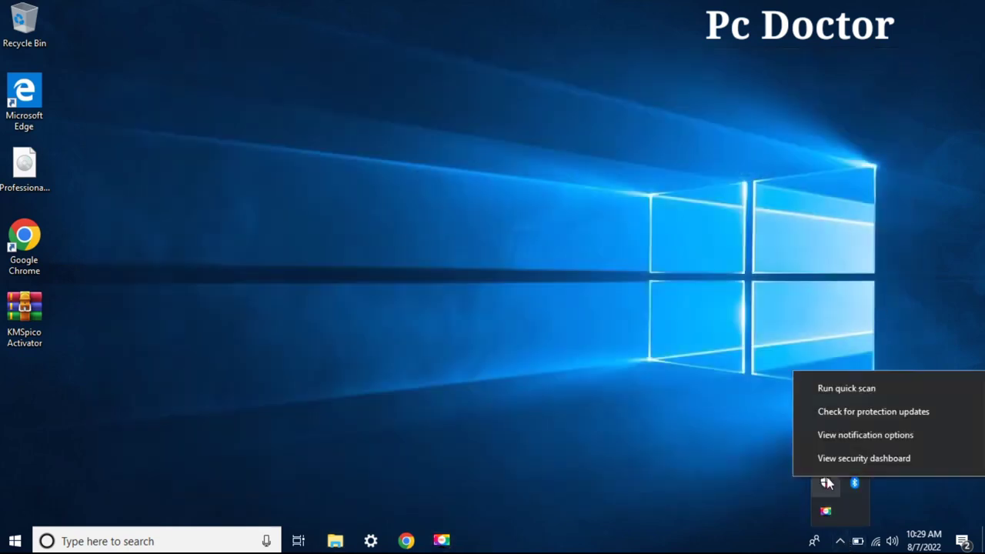
pyautogui.click(837, 441)
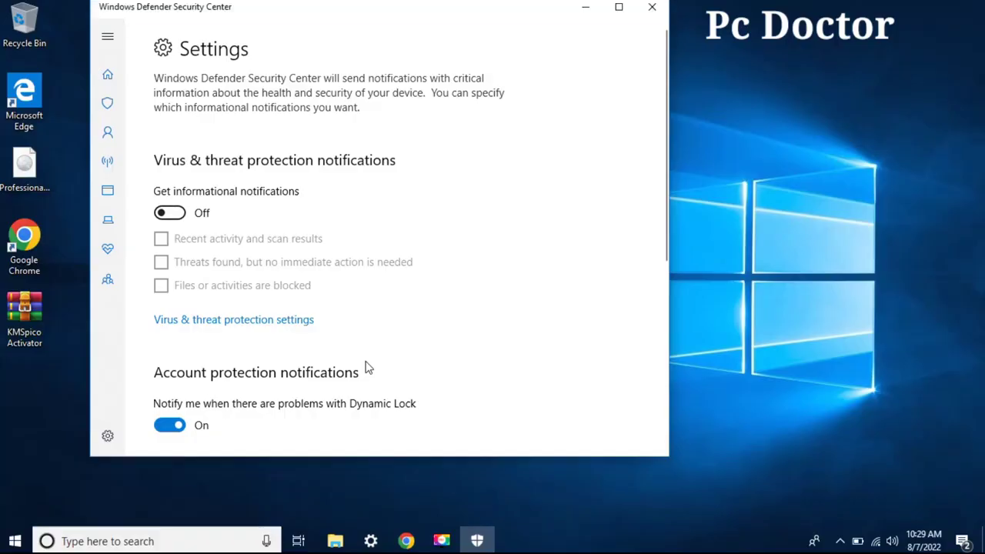
pyautogui.click(170, 425)
pyautogui.moveTo(666, 228); pyautogui.dragTo(665, 358)
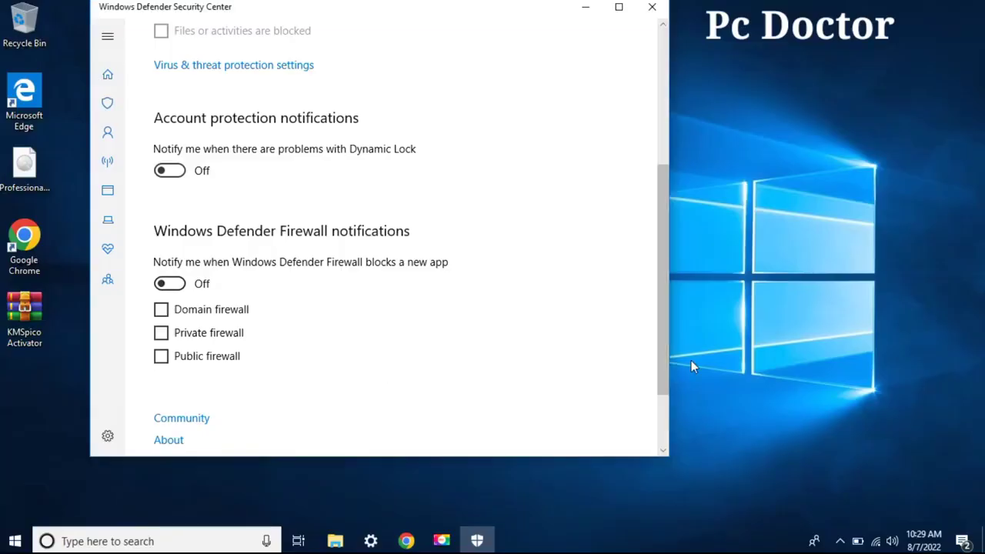
# Turn off real-time protection, cloud-delivered protection and automatic sample submission in the virus and threat protection settings, and close Windows Defender
pyautogui.moveTo(668, 361); pyautogui.dragTo(666, 269)
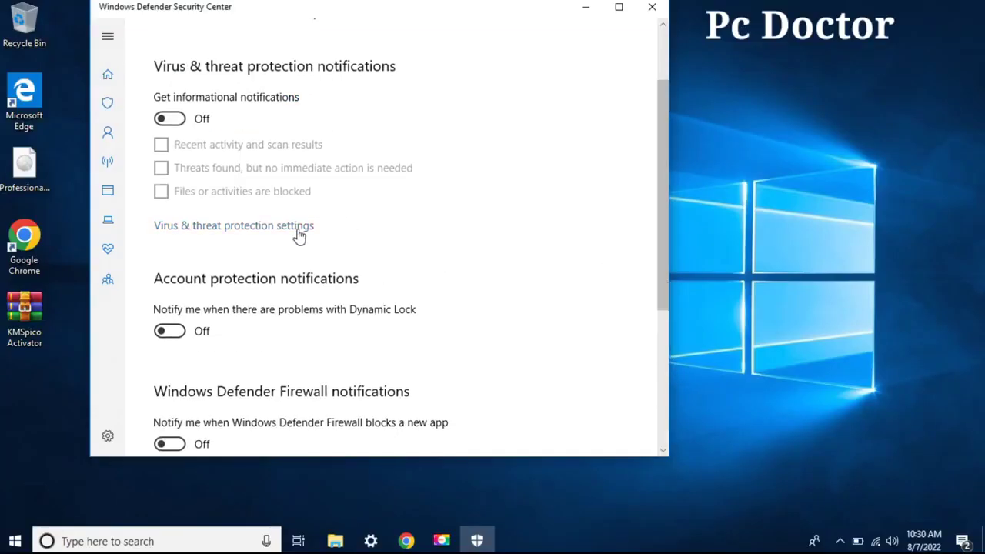
pyautogui.click(299, 227)
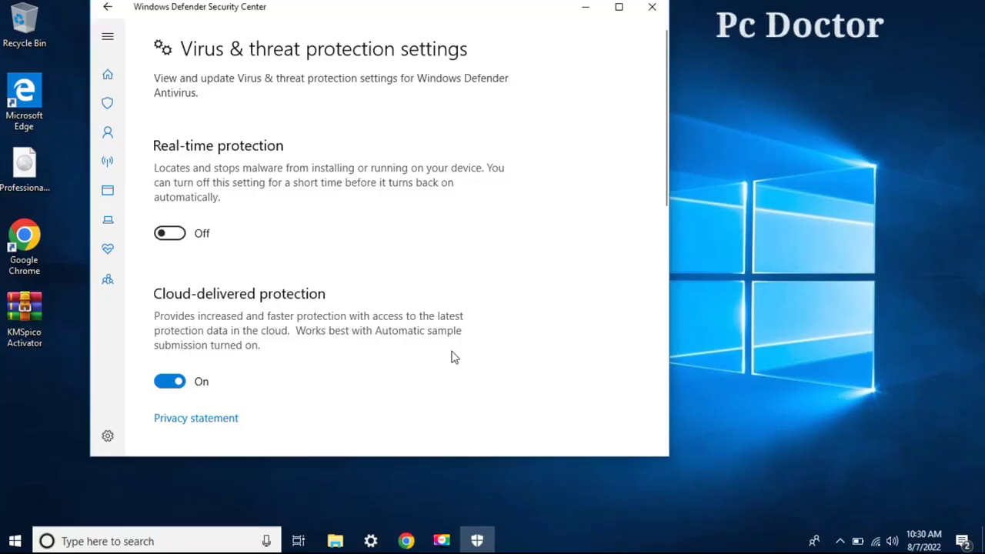
pyautogui.click(169, 409)
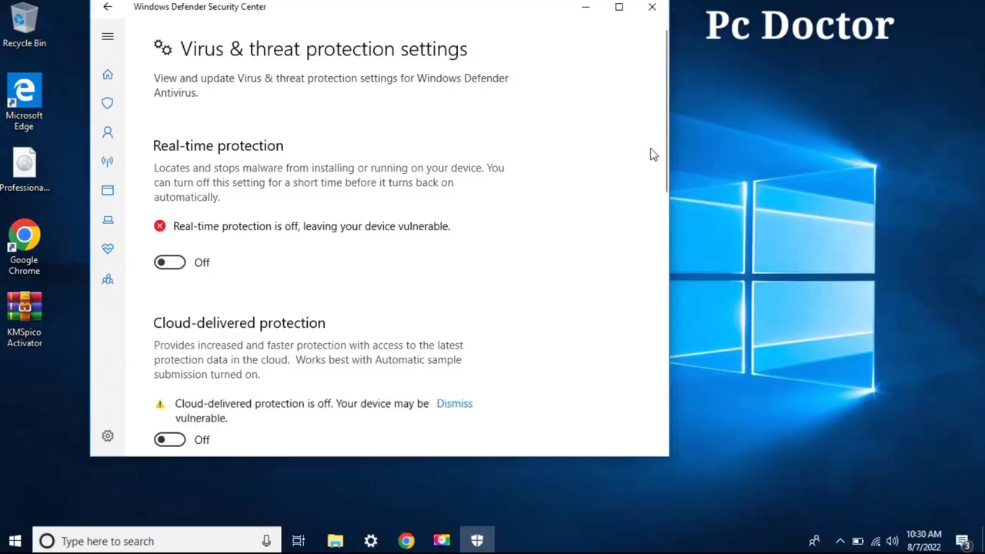
pyautogui.moveTo(659, 162); pyautogui.dragTo(653, 315)
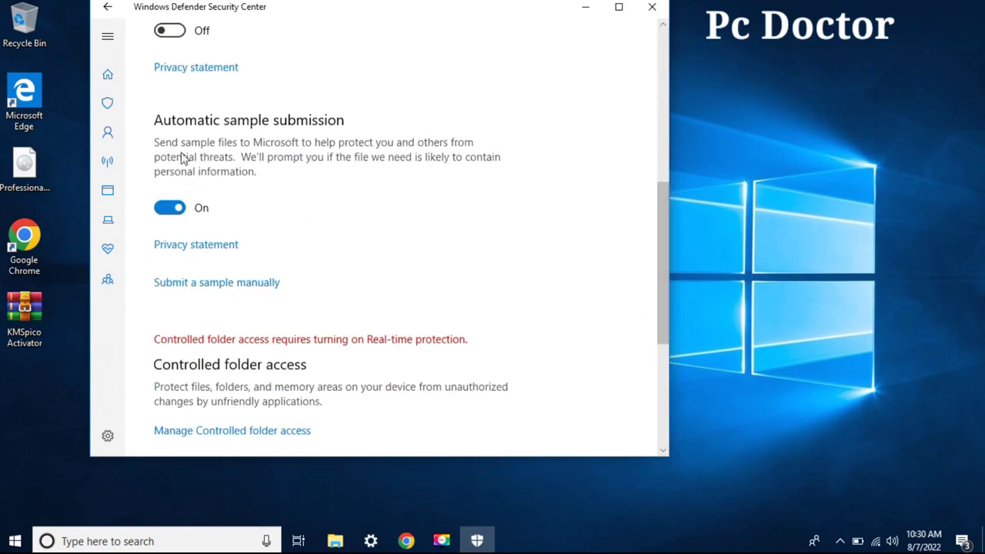
pyautogui.click(174, 209)
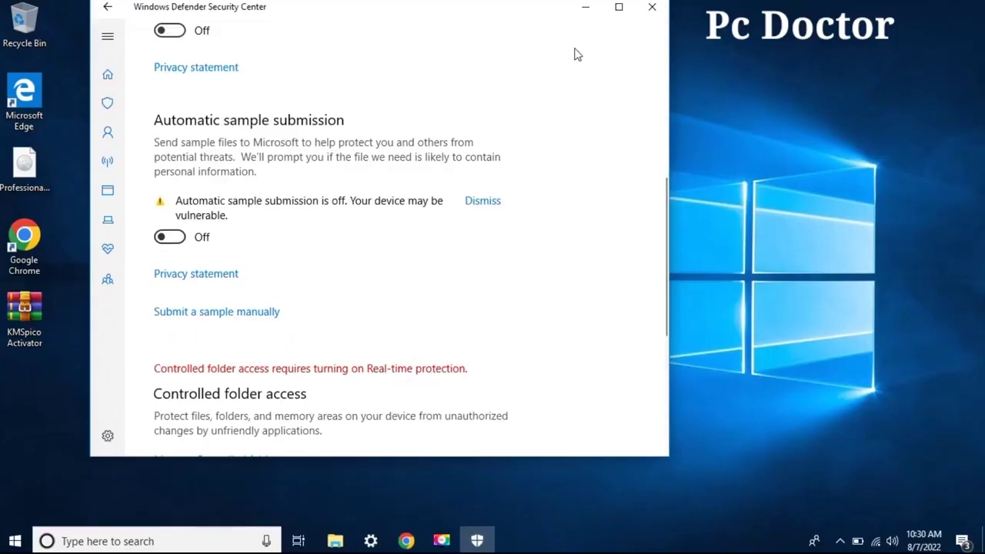
pyautogui.click(659, 5)
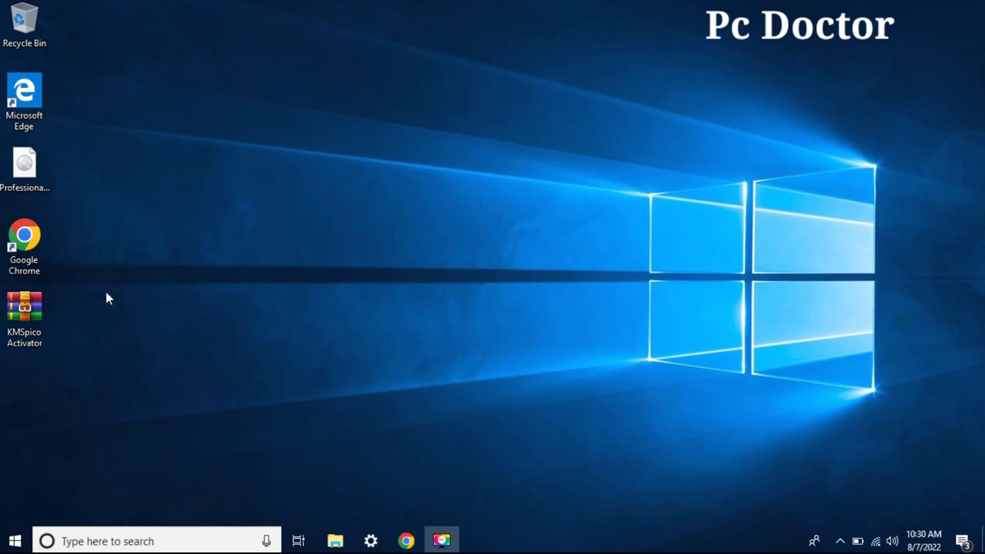
# Extract the KMSpico Activator archive into its own folder on the desktop
pyautogui.click(23, 302)
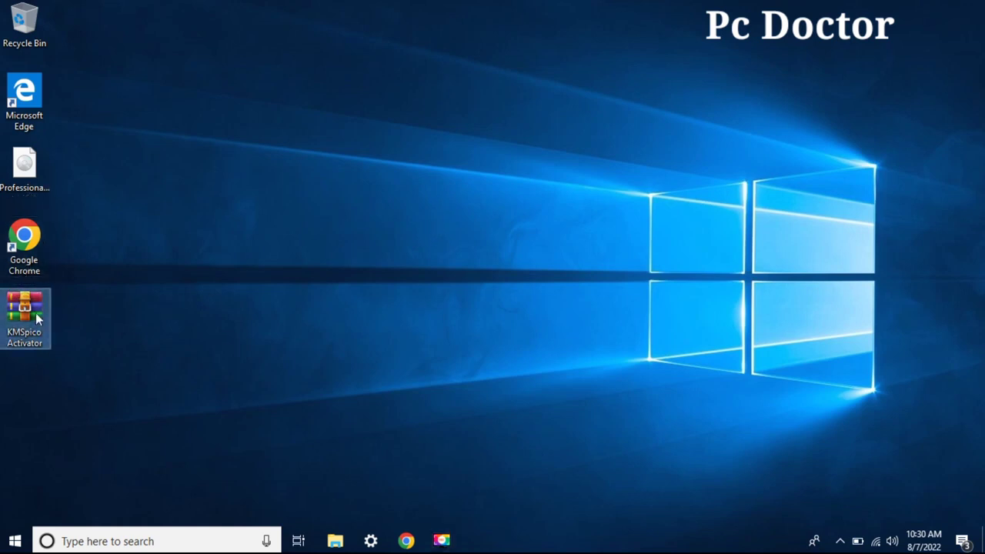
pyautogui.rightClick(35, 312)
pyautogui.click(133, 78)
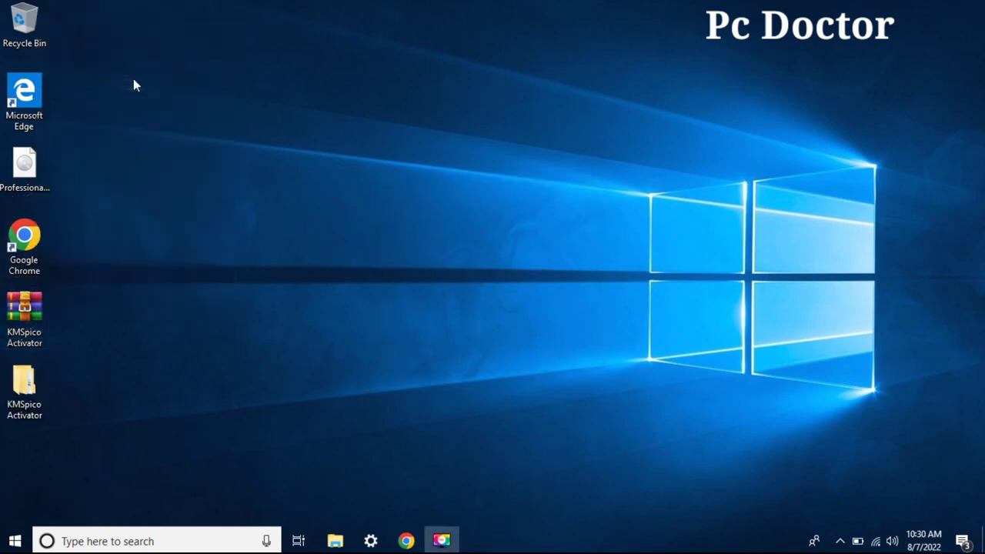
# Launch KMSpico-setup from the inner KMSpico Activator folder of the extracted files
pyautogui.doubleClick(29, 390)
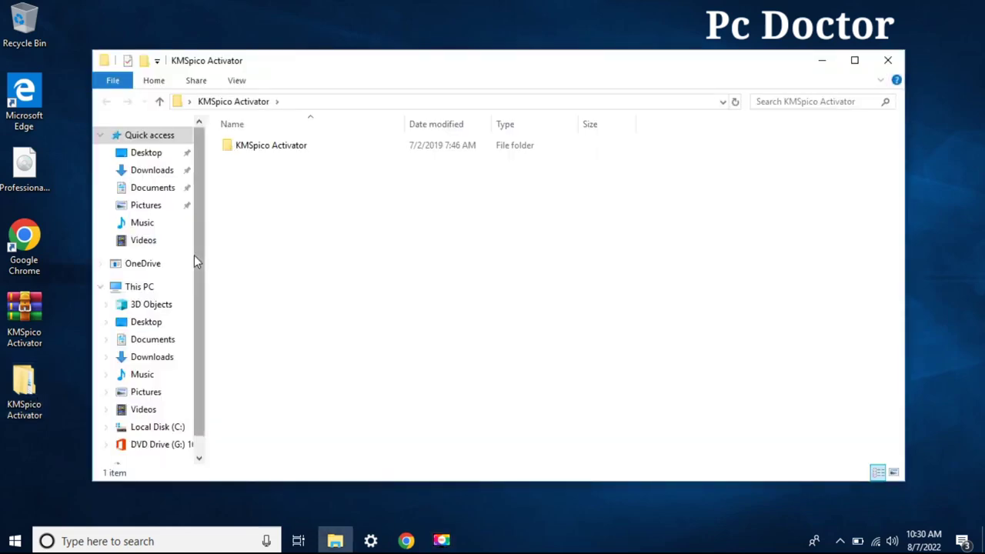
pyautogui.doubleClick(339, 145)
pyautogui.click(343, 146)
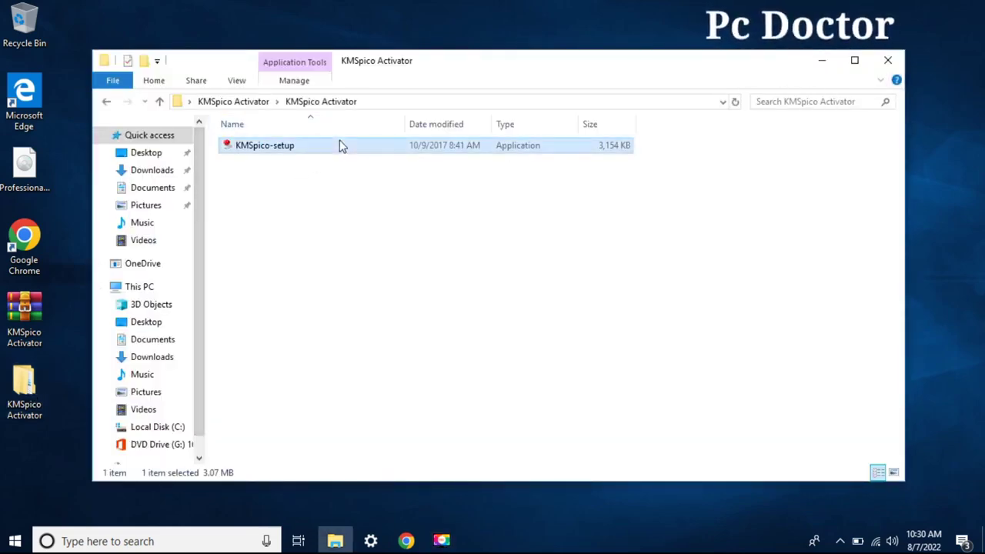
pyautogui.rightClick(343, 146)
pyautogui.click(370, 167)
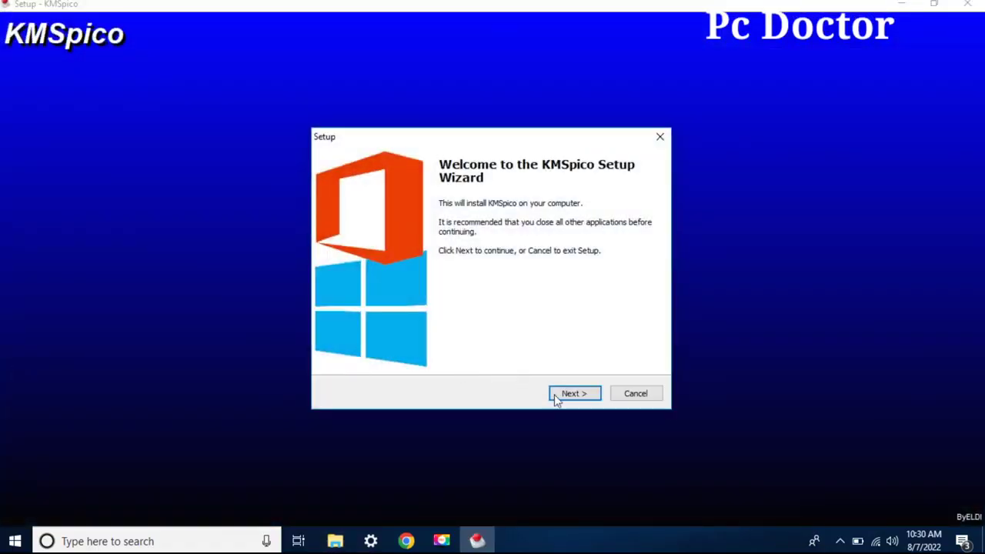
# Install KMSpico, accepting the agreement and keeping the default Start Menu folder, and close the setup file's folder
pyautogui.click(558, 395)
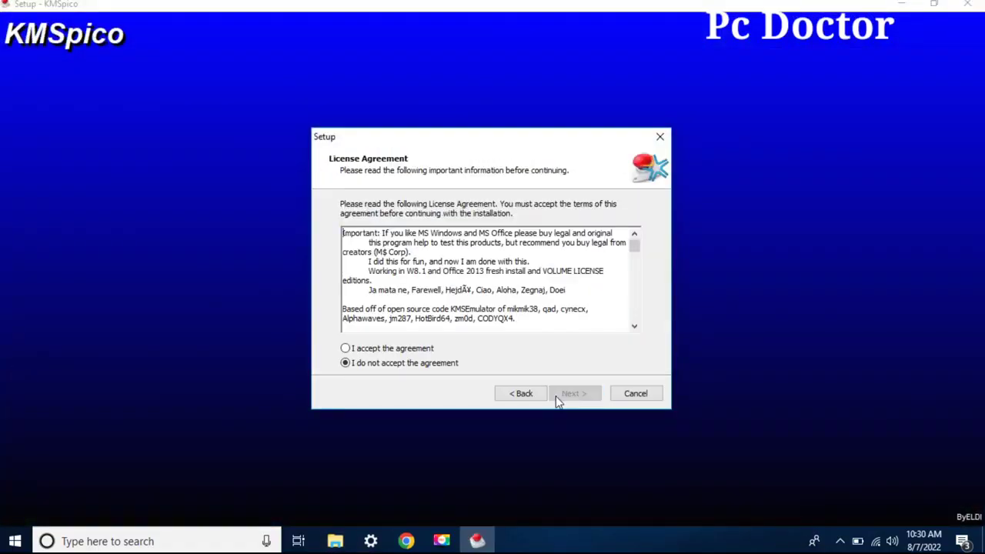
pyautogui.click(345, 348)
pyautogui.click(571, 395)
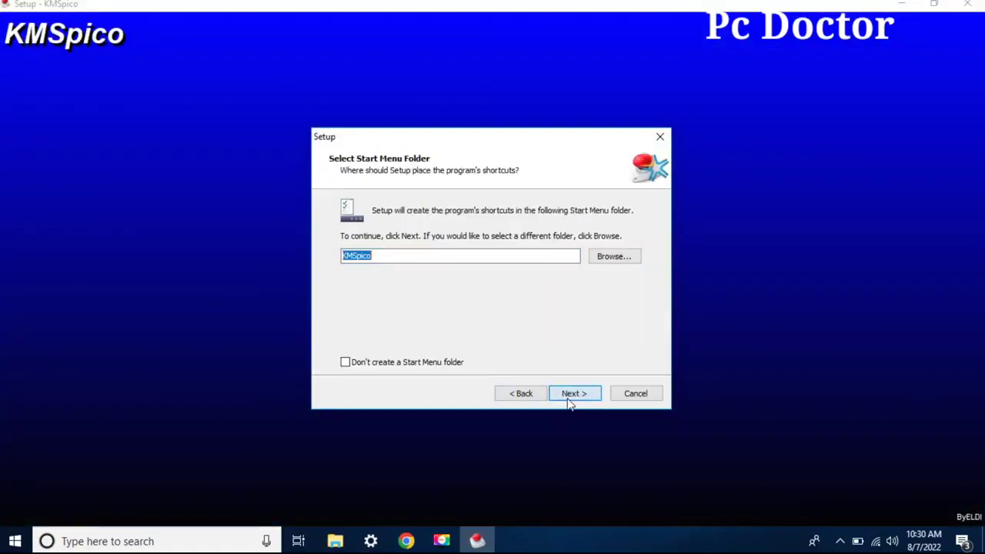
pyautogui.click(568, 399)
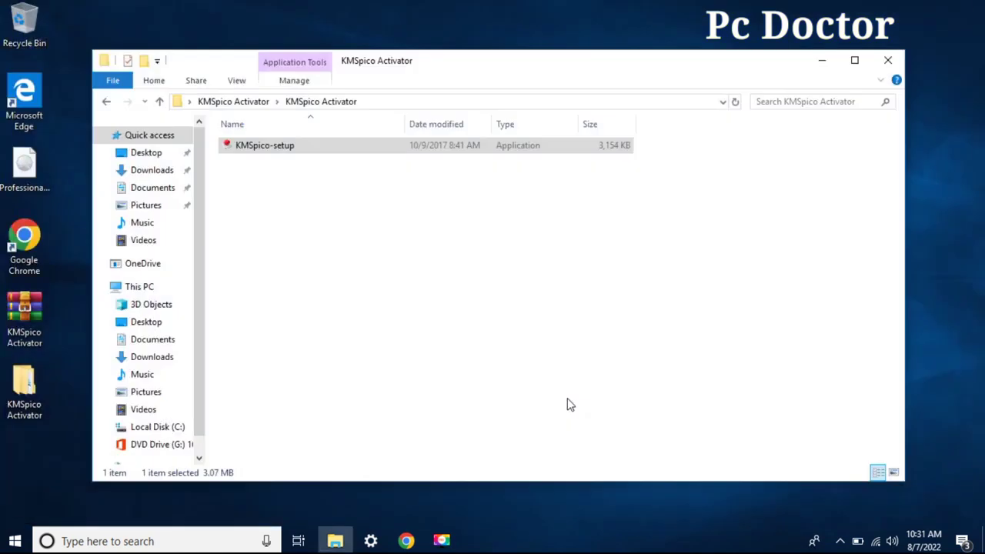
pyautogui.click(888, 60)
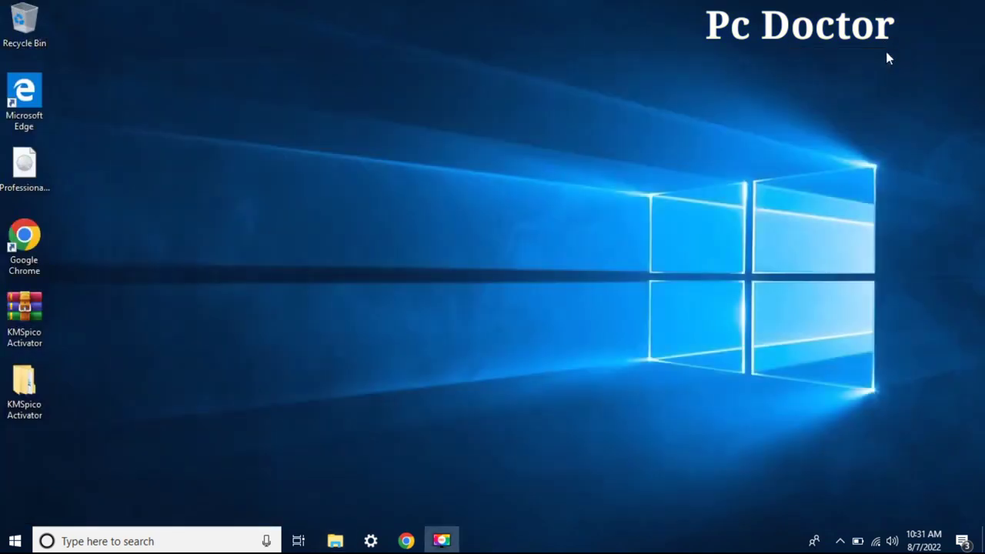
# Reopen Excel 2016, accept the Office license agreement and create a blank workbook
pyautogui.click(19, 542)
pyautogui.click(100, 343)
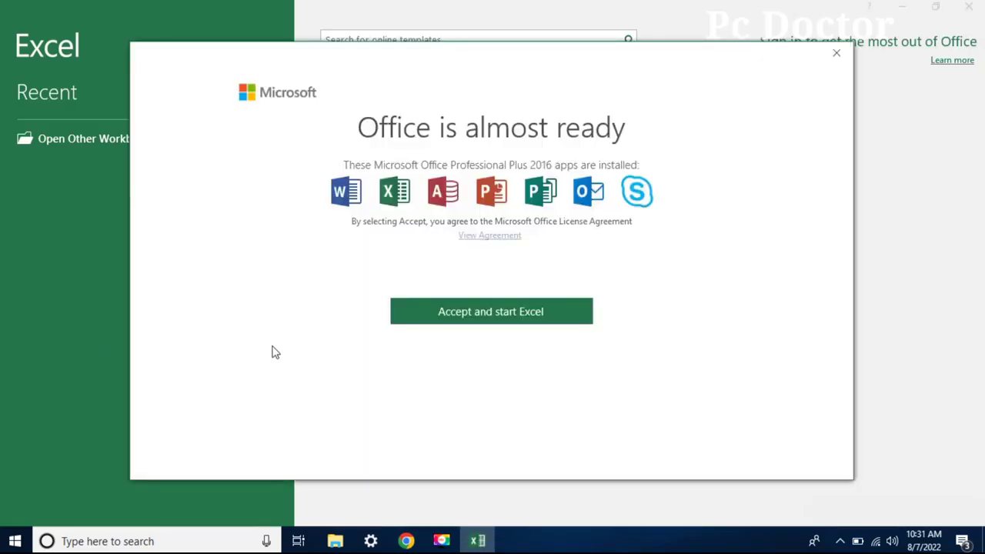
pyautogui.click(456, 311)
pyautogui.click(438, 184)
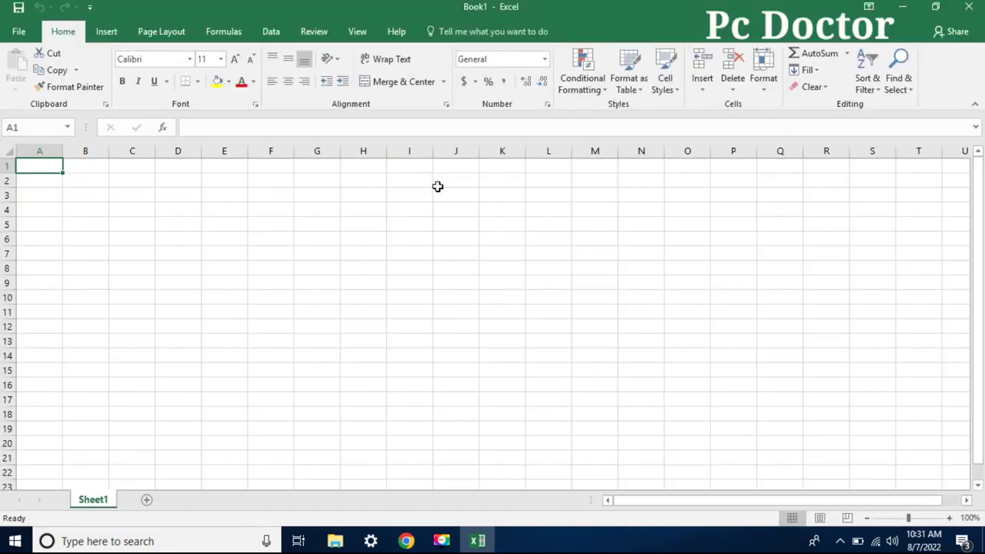
# Review the product information on Excel's Account page again, and close Excel
pyautogui.click(19, 31)
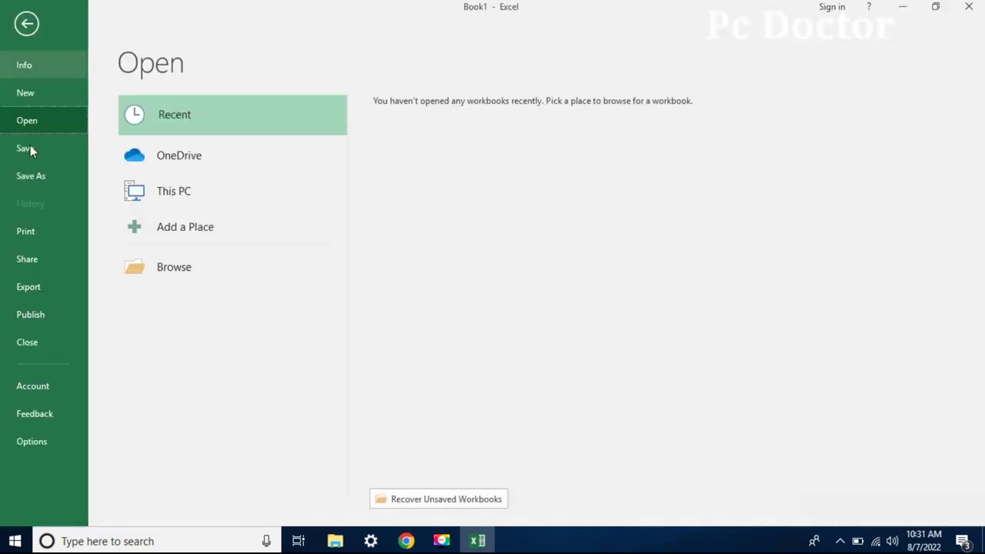
pyautogui.click(56, 390)
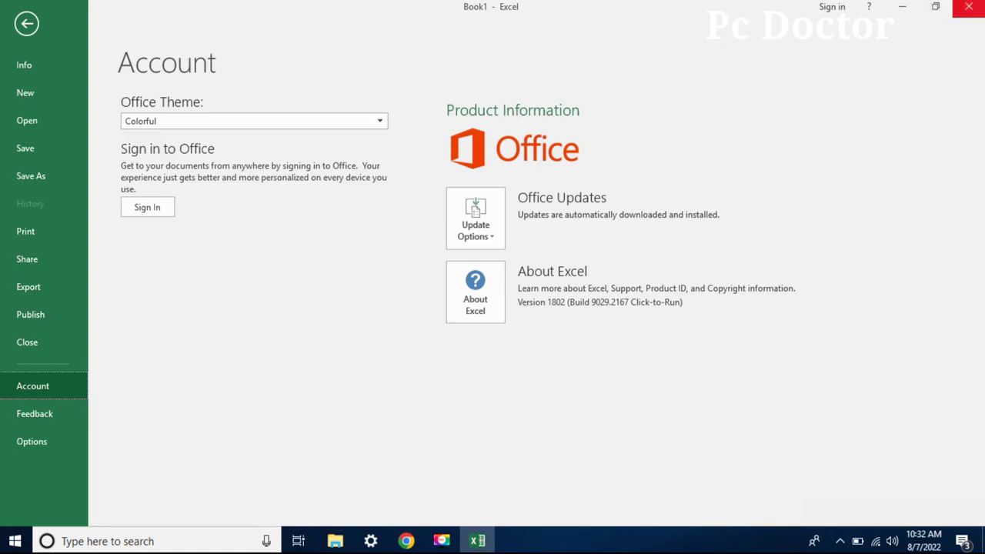
pyautogui.click(982, 4)
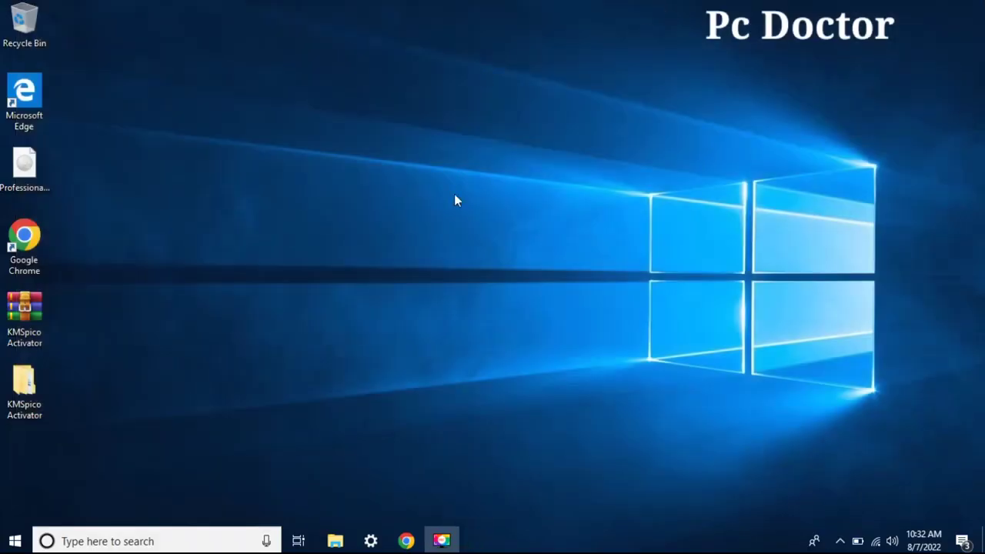
# Recheck the Windows activation status in the properties of This PC, and close both windows
pyautogui.click(335, 541)
pyautogui.rightClick(131, 286)
pyautogui.click(173, 477)
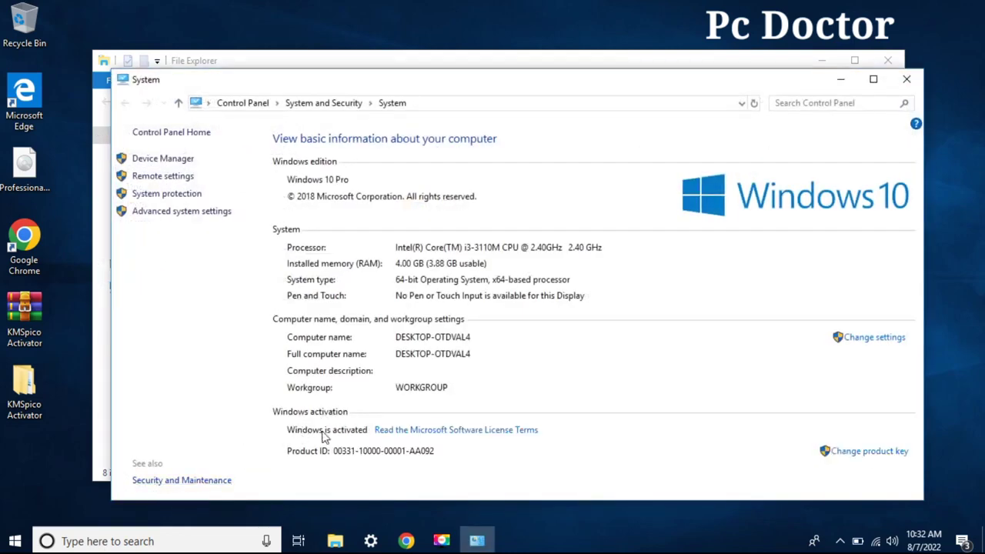
pyautogui.click(921, 84)
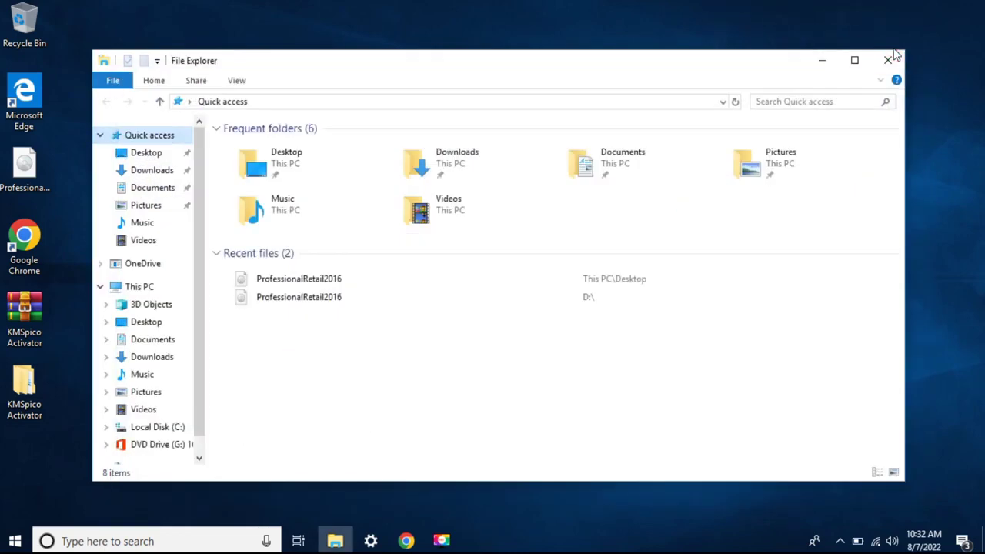
pyautogui.click(891, 59)
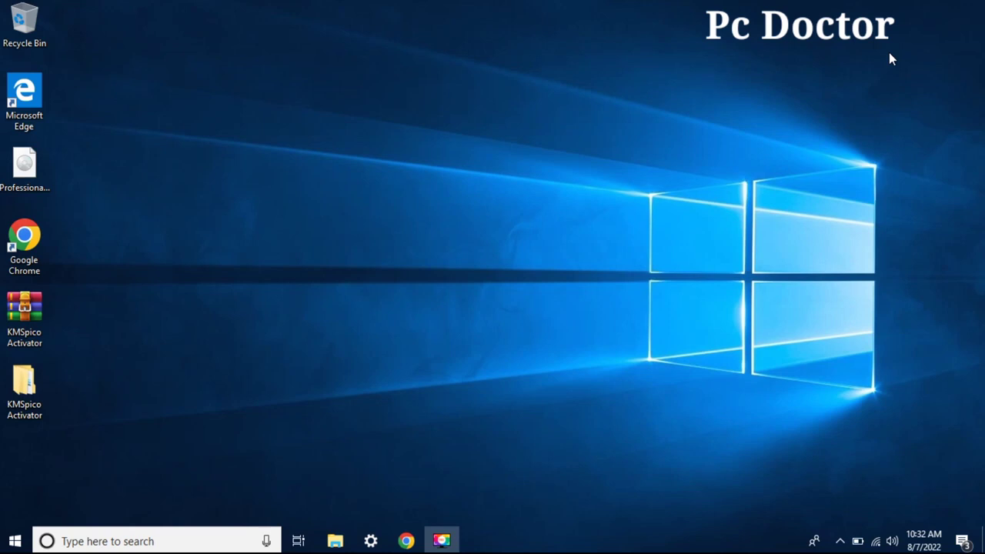